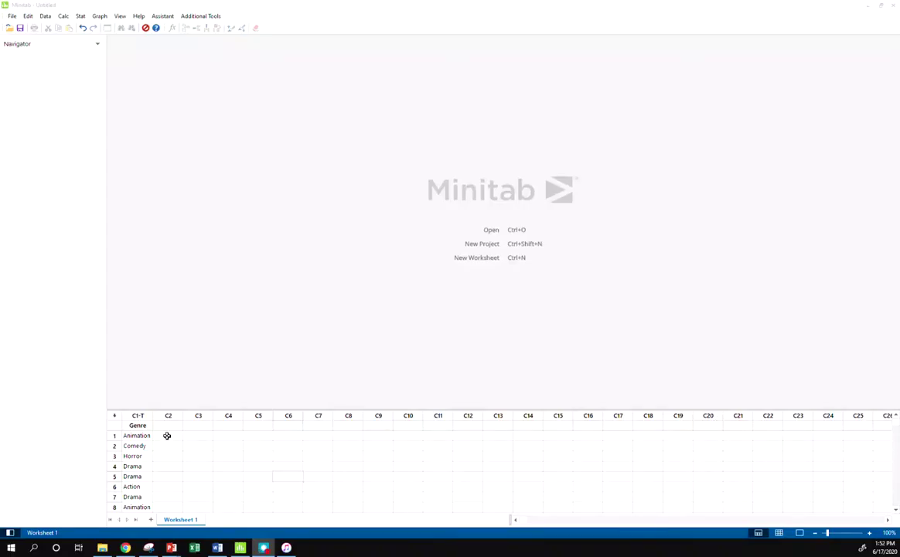
- Build a pie chart of counts with C1 Genre as the categorical variable
left_click(138, 426)
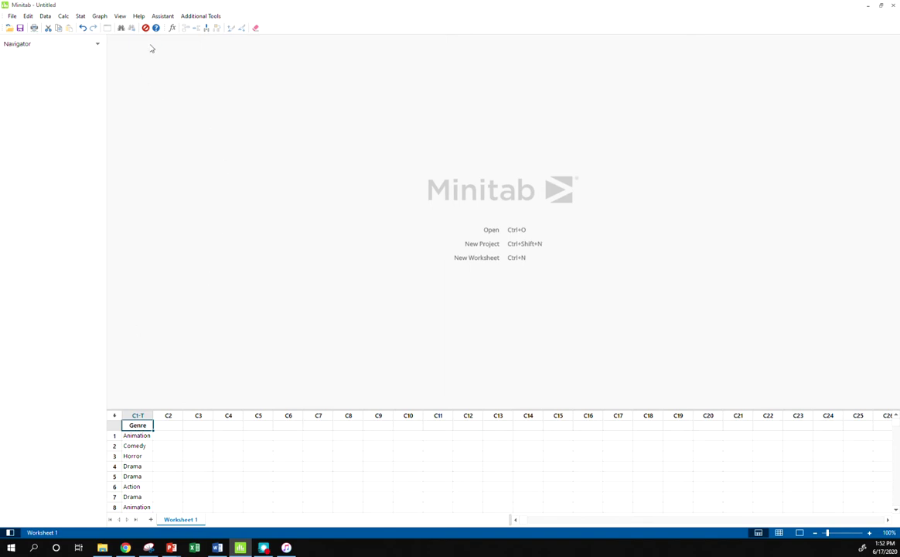
left_click(99, 16)
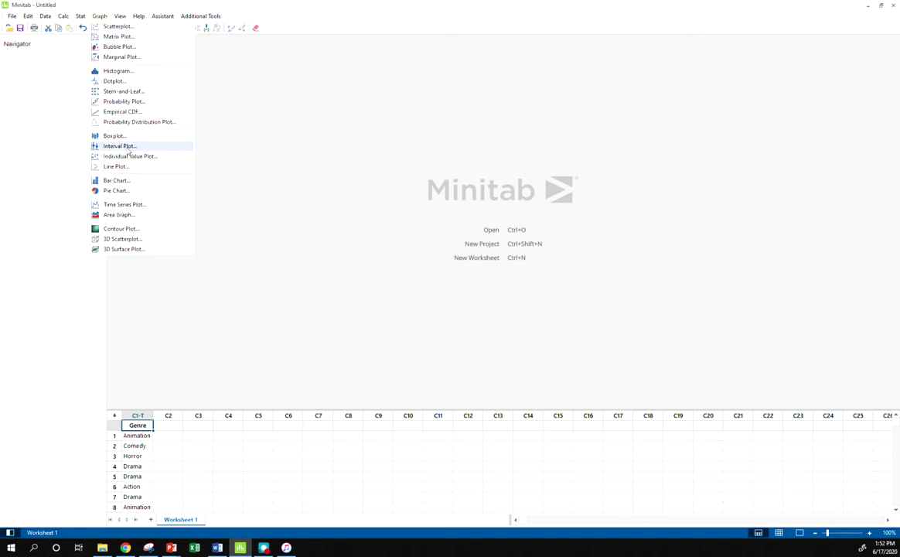
left_click(131, 193)
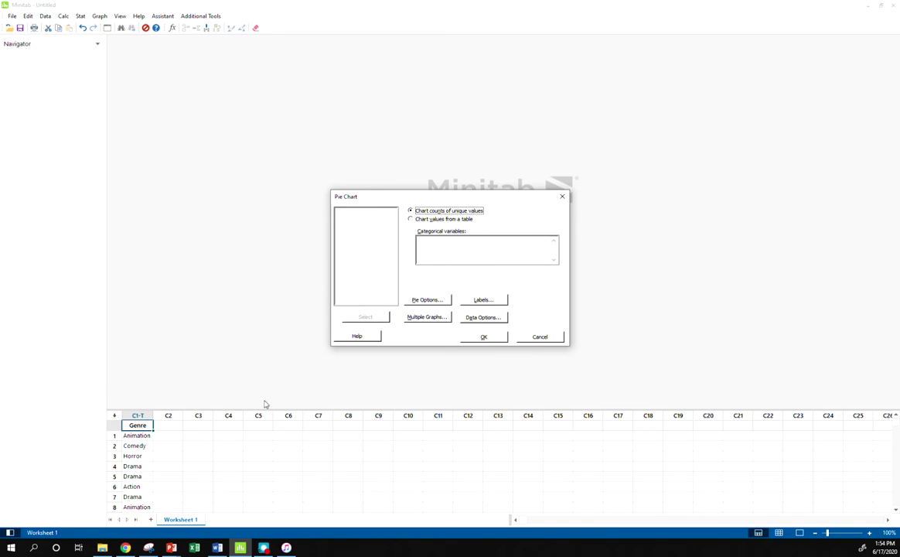
left_click(442, 244)
left_click(369, 215)
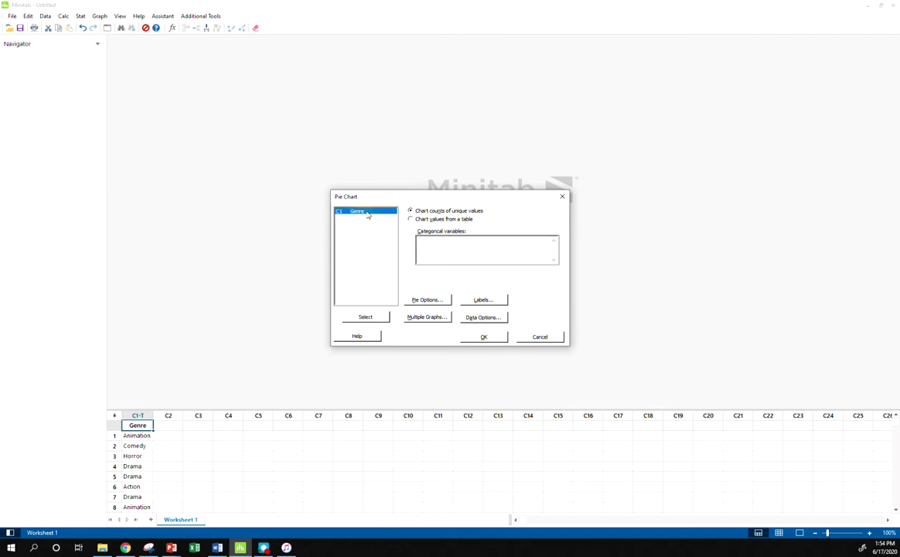
double_click(369, 214)
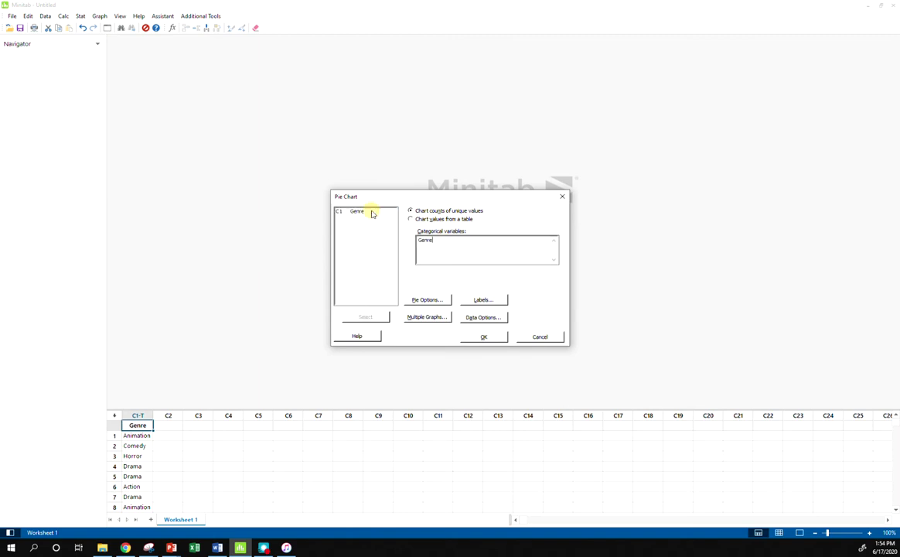
left_click(485, 337)
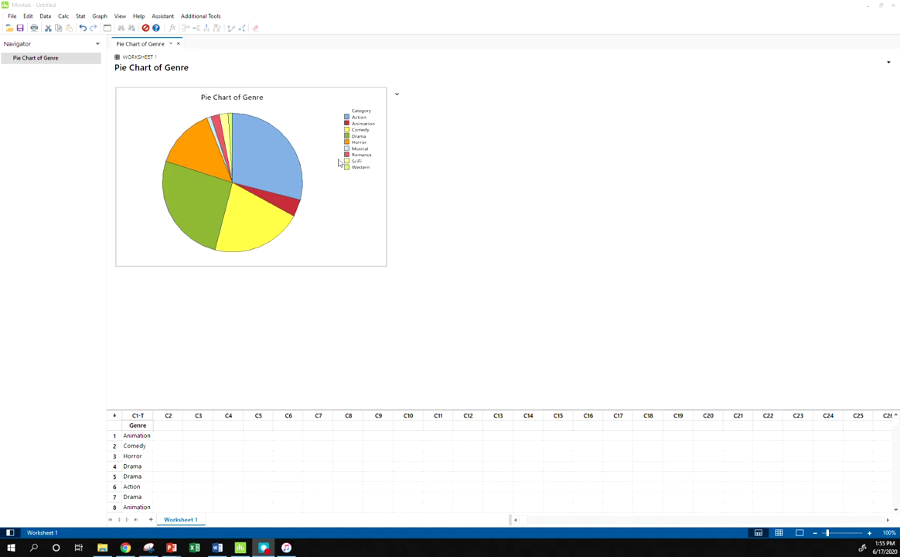
left_click(311, 111)
- Inspect the pie's slice-combining options (0.02 threshold) in the graph editor, then exit without changes
double_click(310, 111)
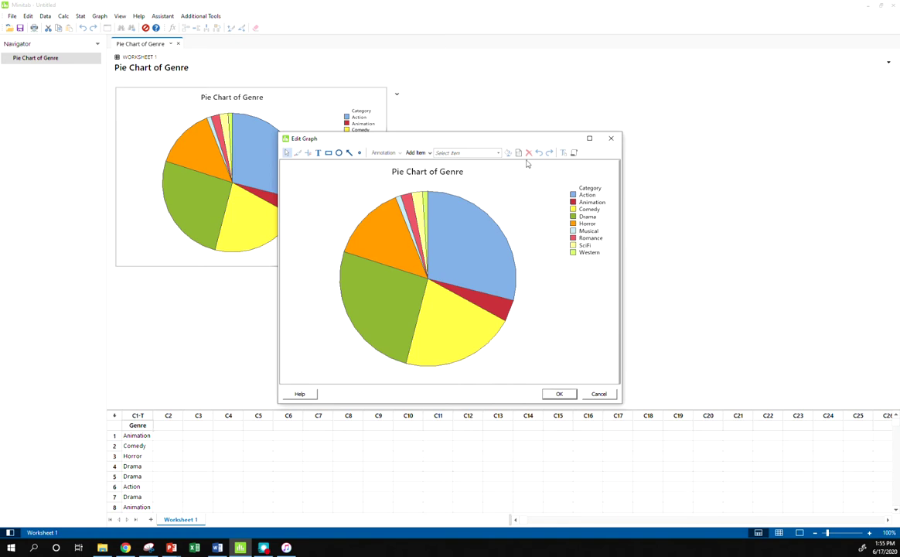
left_click_drag(494, 138, 494, 125)
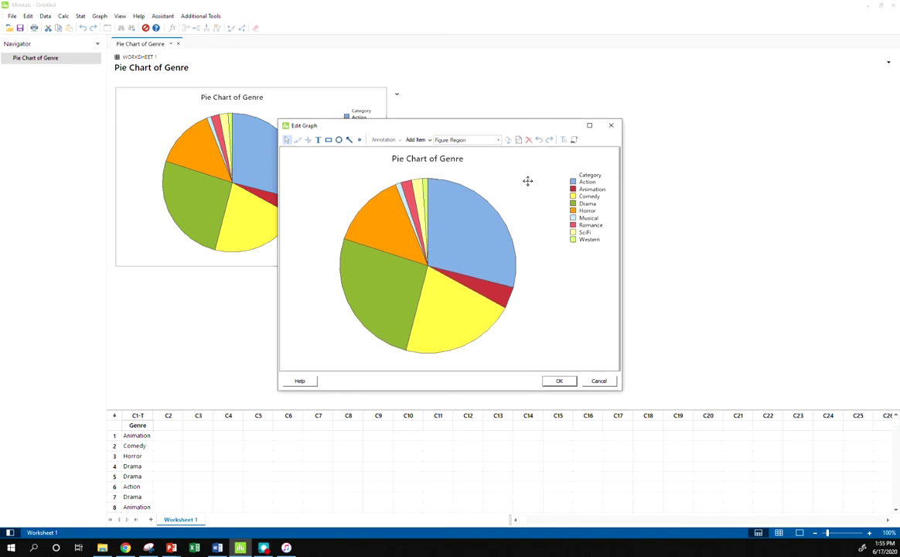
left_click(529, 184)
double_click(460, 215)
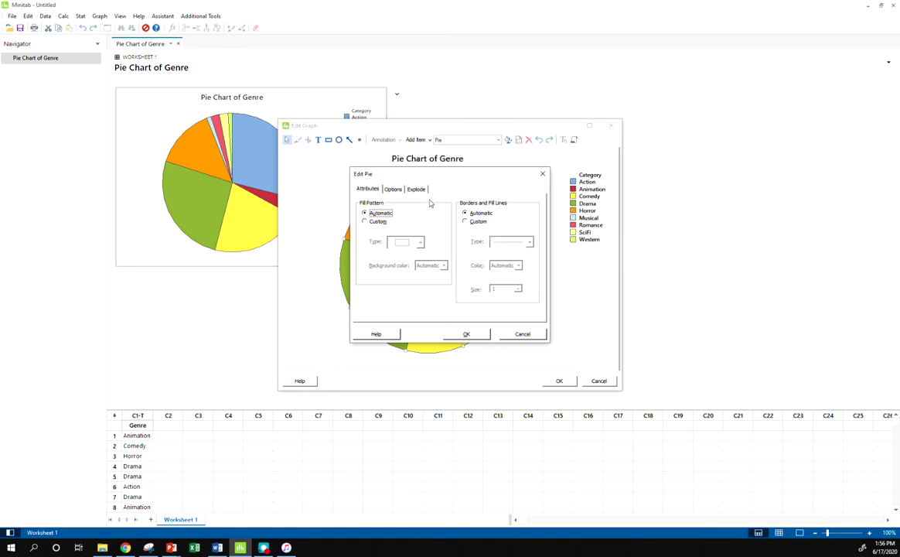
left_click(388, 190)
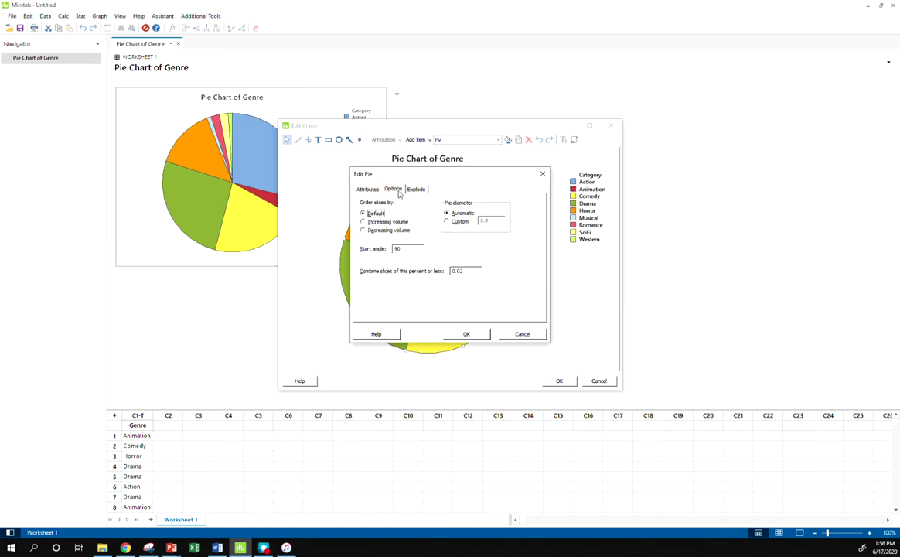
left_click_drag(487, 180, 550, 175)
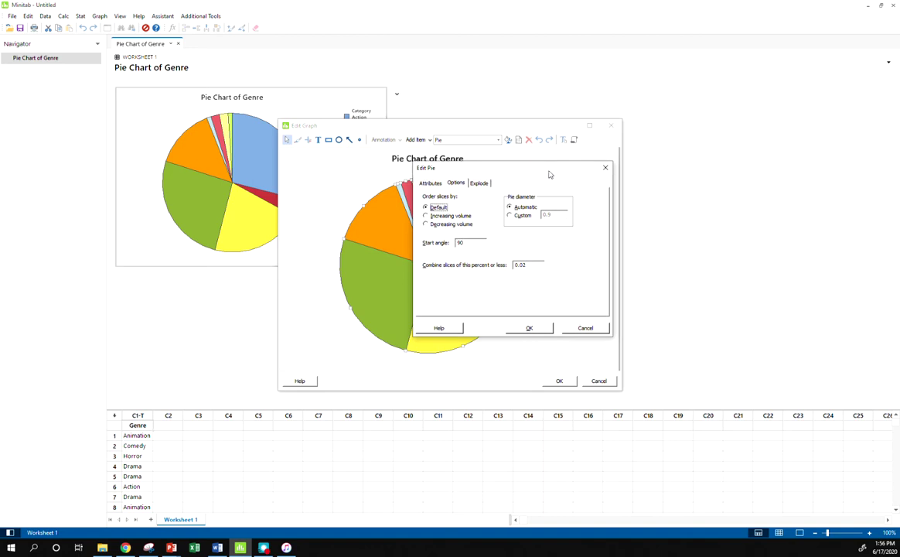
double_click(525, 265)
left_click_drag(497, 163, 500, 180)
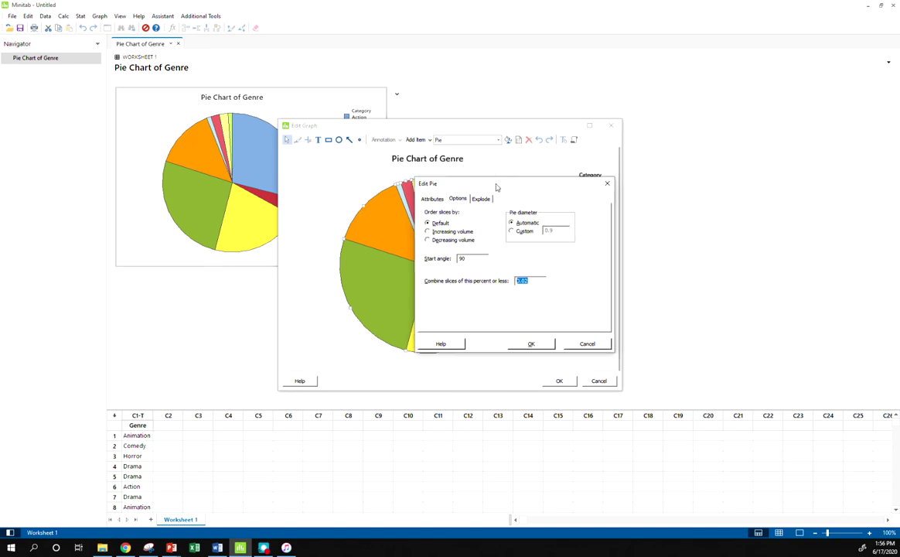
left_click(585, 344)
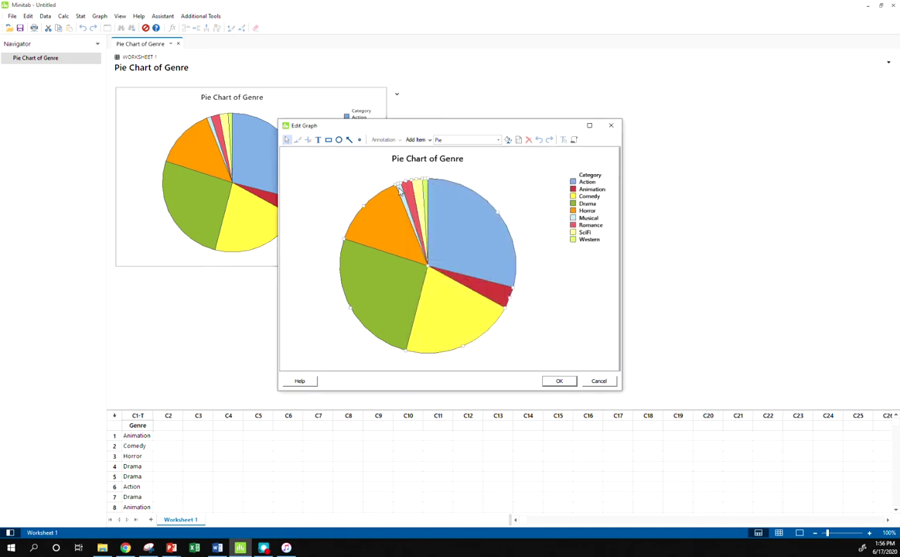
key("Escape")
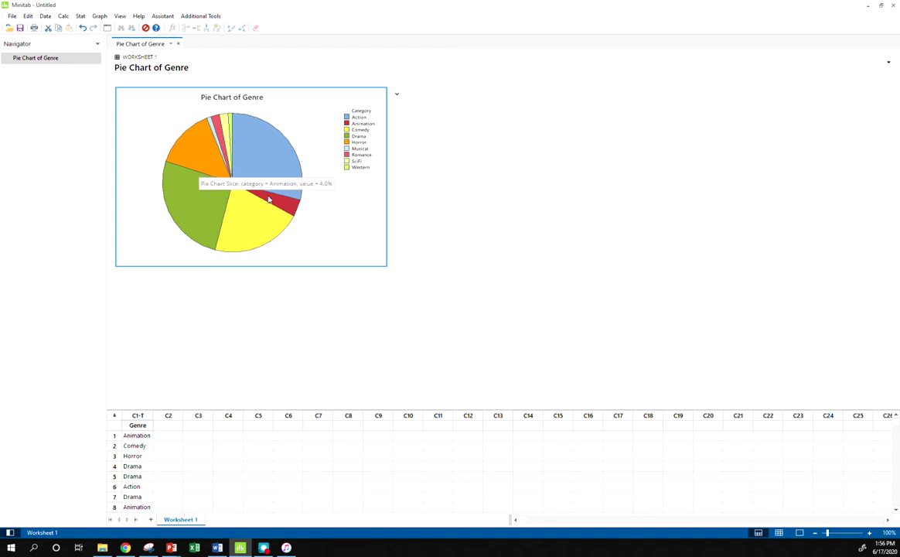
- Set the pie to combine slices of 3 percent or less into an Other slice
double_click(311, 111)
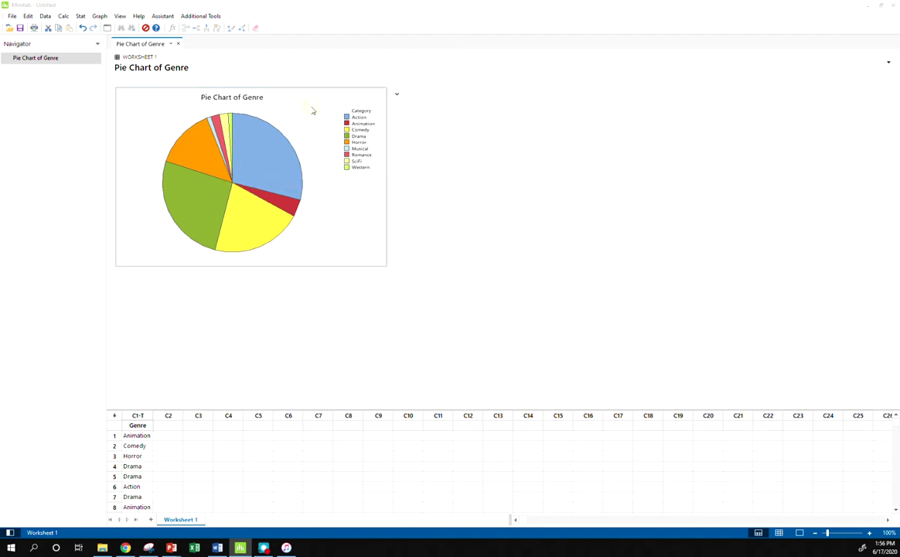
double_click(412, 198)
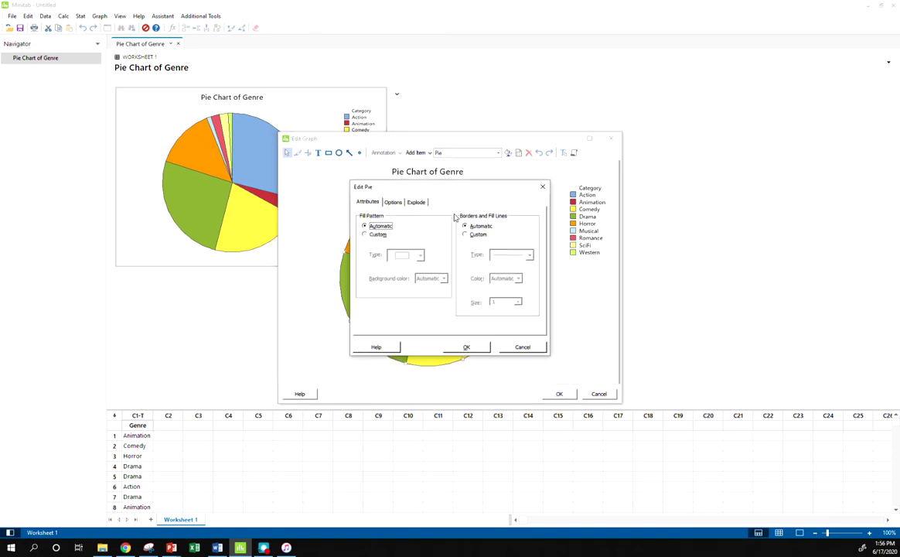
left_click(393, 202)
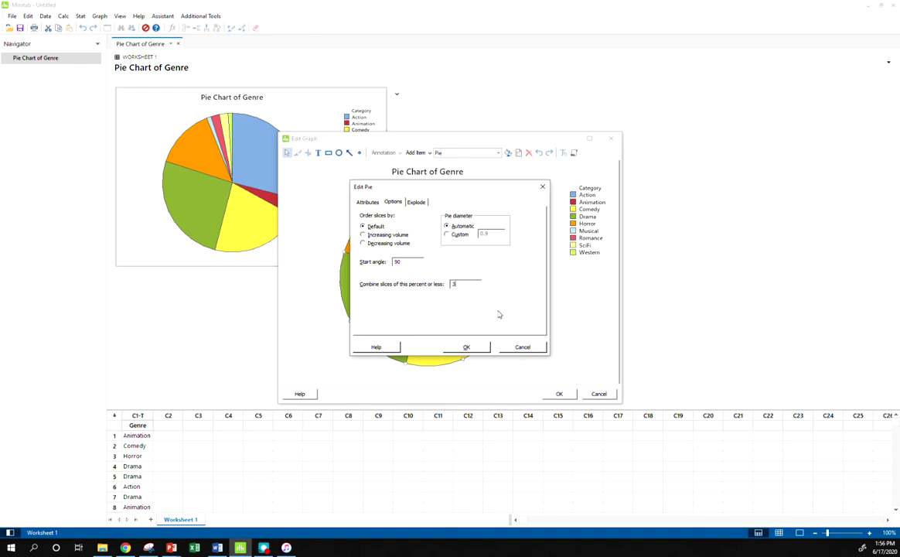
left_click(485, 346)
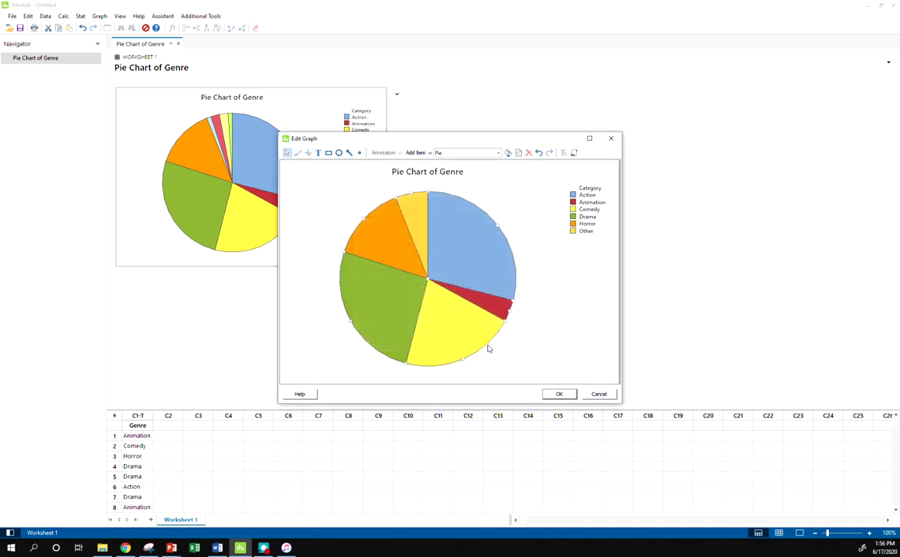
left_click_drag(544, 141, 518, 130)
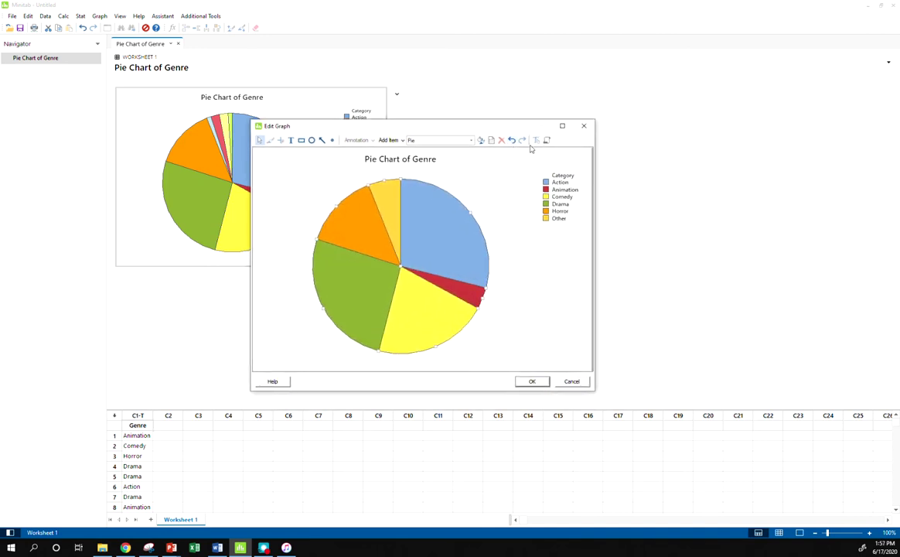
- Explode the Animation slice using the pie's Explode slice setting
left_click(412, 160)
double_click(411, 160)
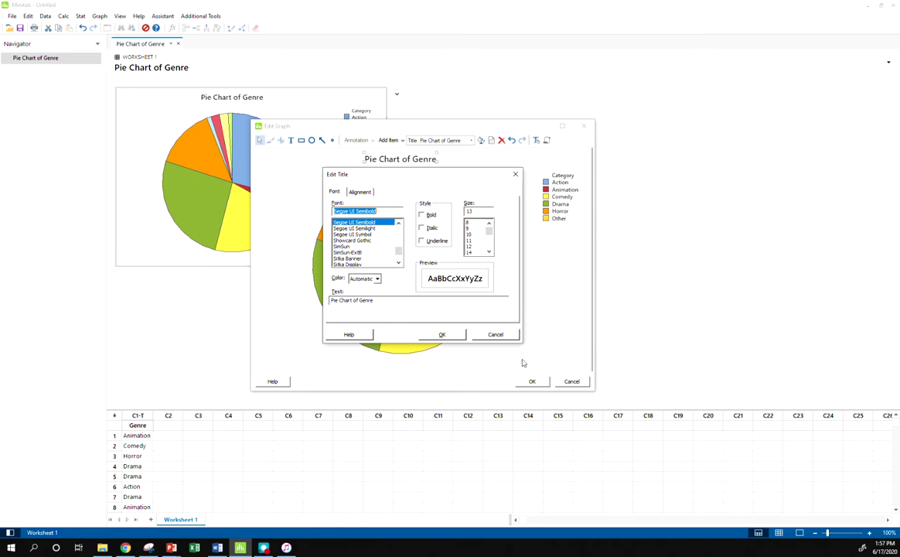
left_click(477, 333)
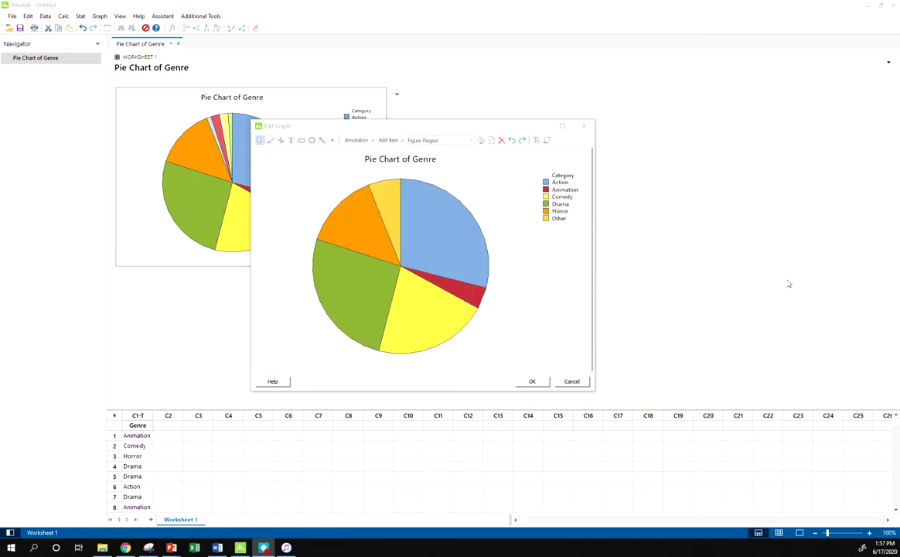
left_click(461, 292)
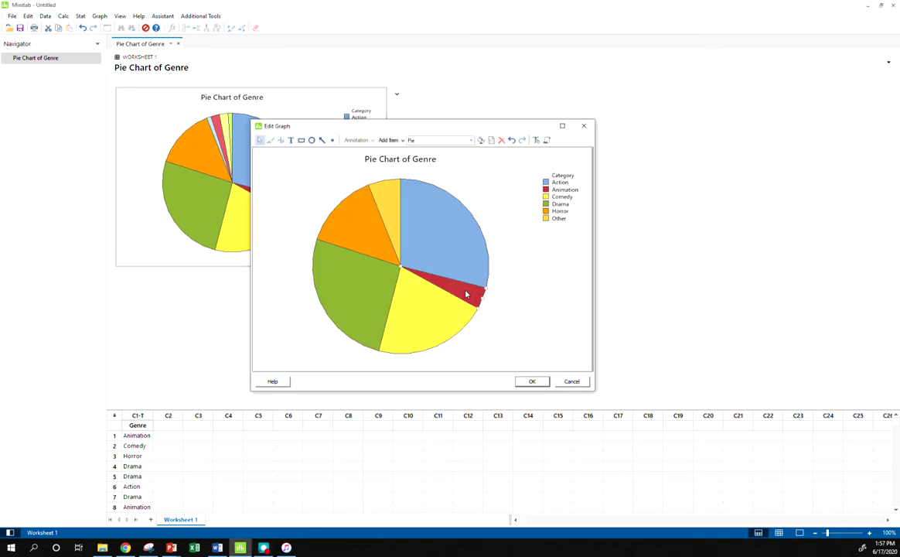
double_click(466, 293)
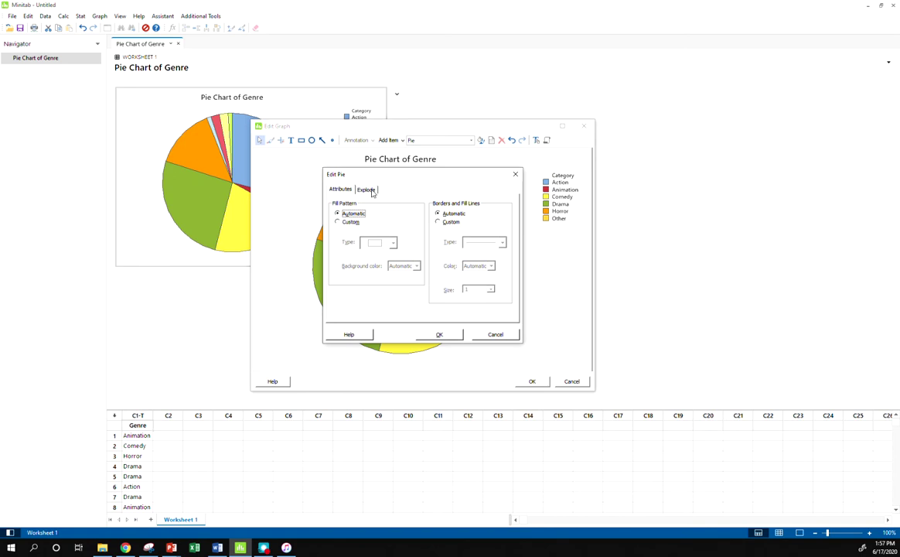
left_click(370, 190)
left_click(337, 205)
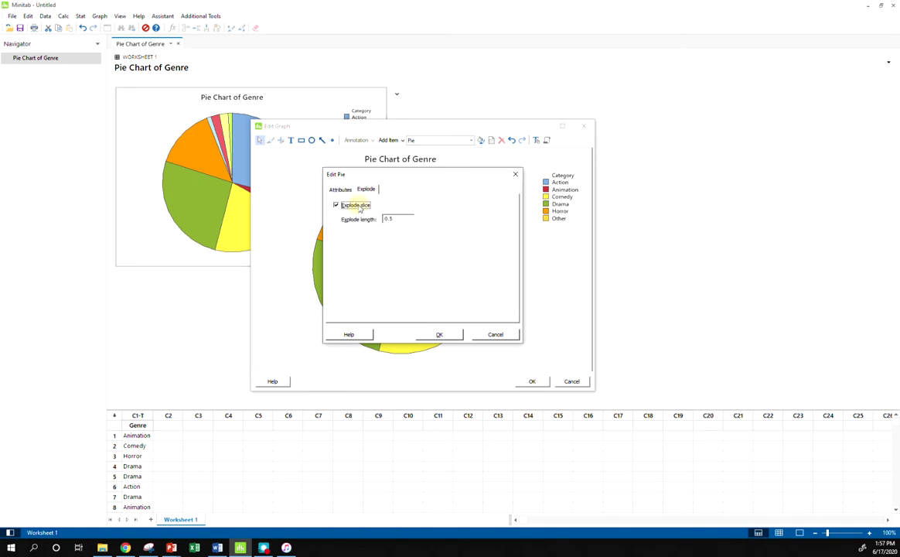
left_click(439, 335)
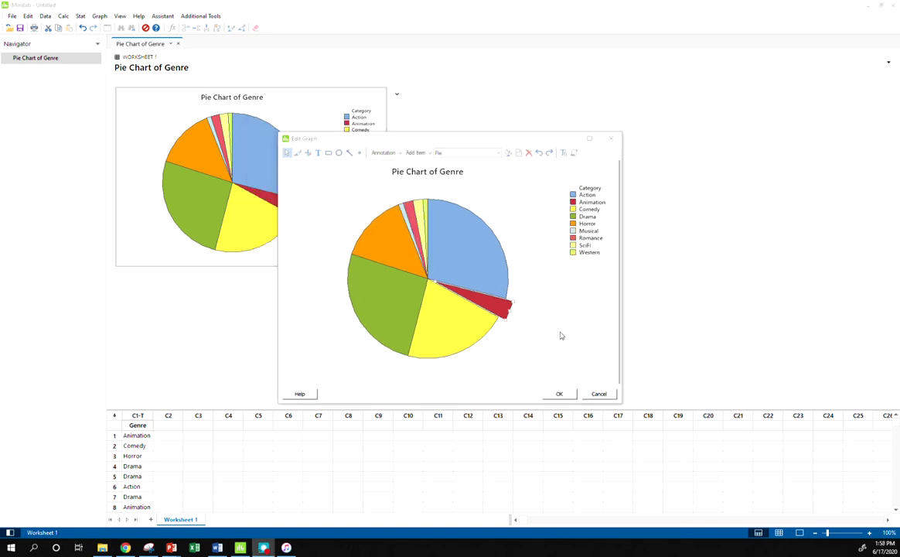
- Discard the graph edits and bring up the Graph menu
left_click(562, 335)
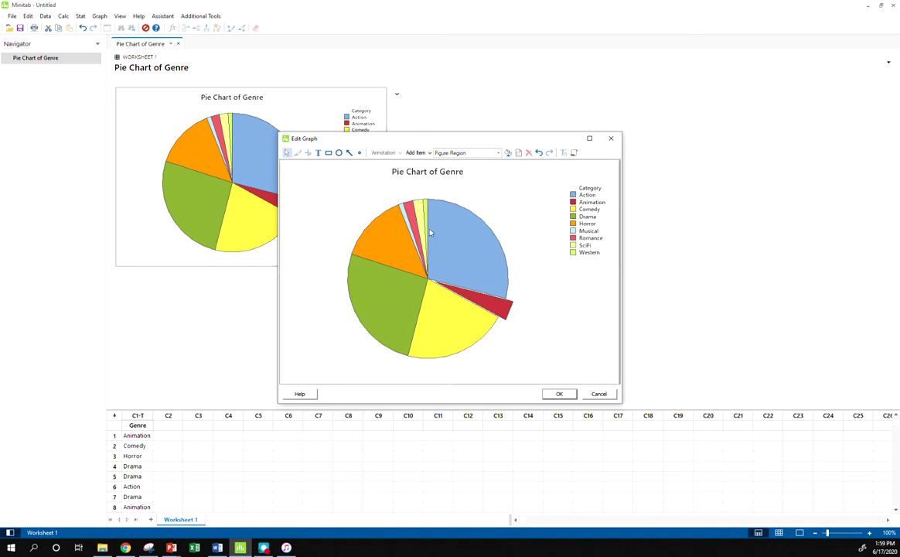
key("Escape")
left_click(100, 16)
- Start a new pie chart and change Combine slices from 0.02 to 3 percent
left_click(118, 190)
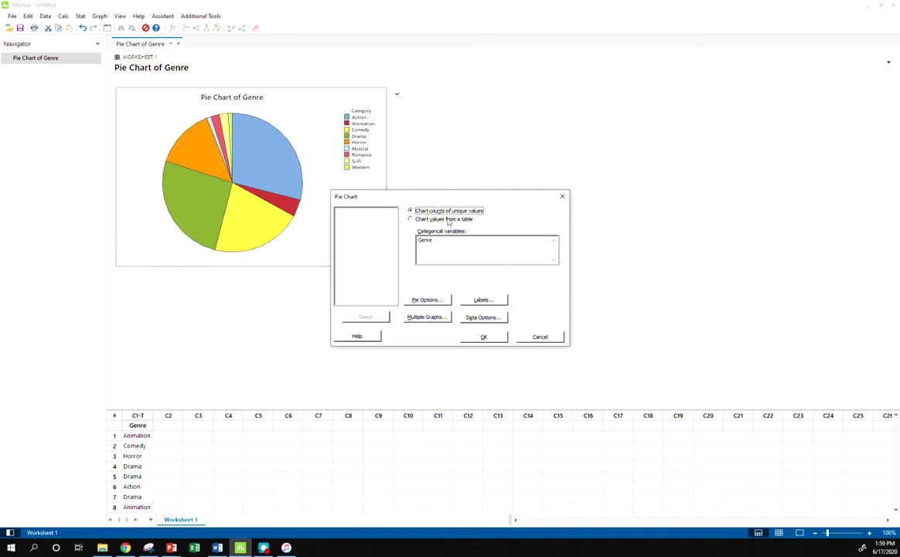
left_click(440, 303)
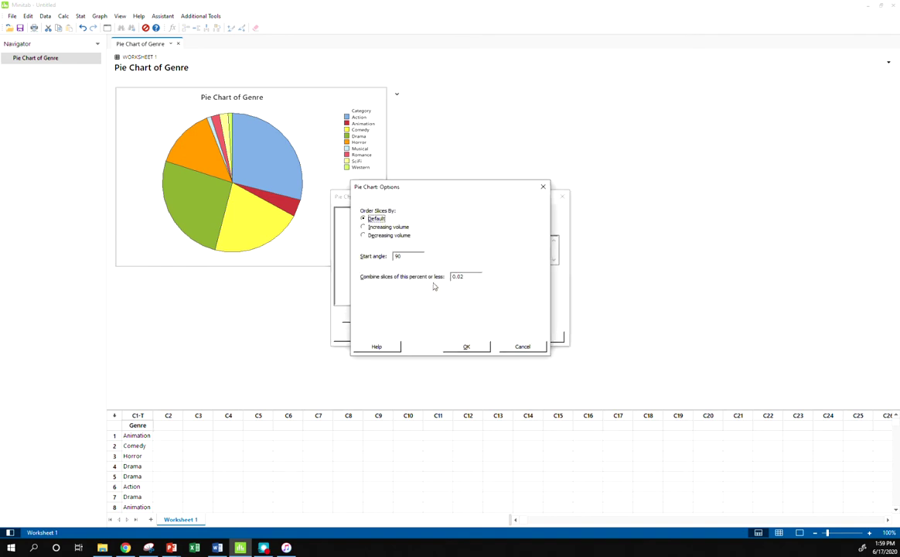
double_click(470, 276)
type("3")
- Label slices with Percent, draw lines from labels to slices, and create the chart
left_click(467, 347)
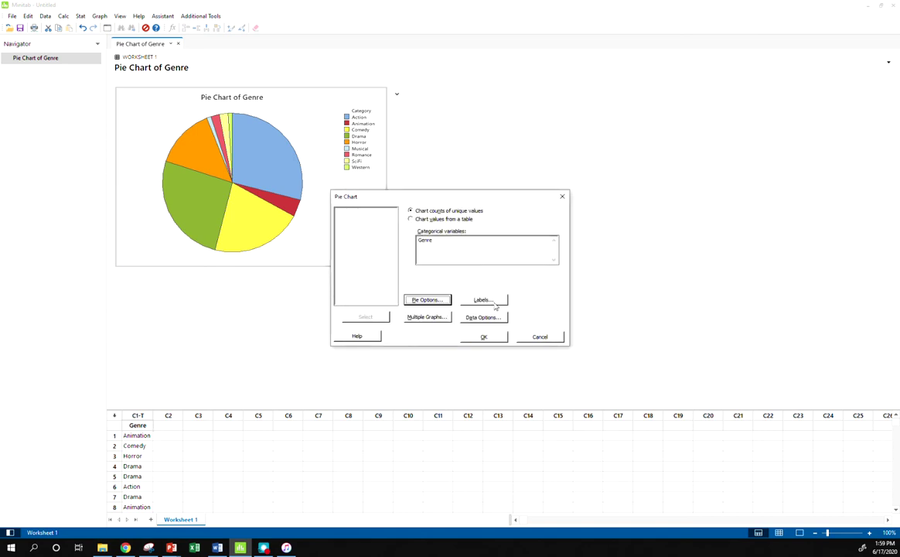
left_click(489, 301)
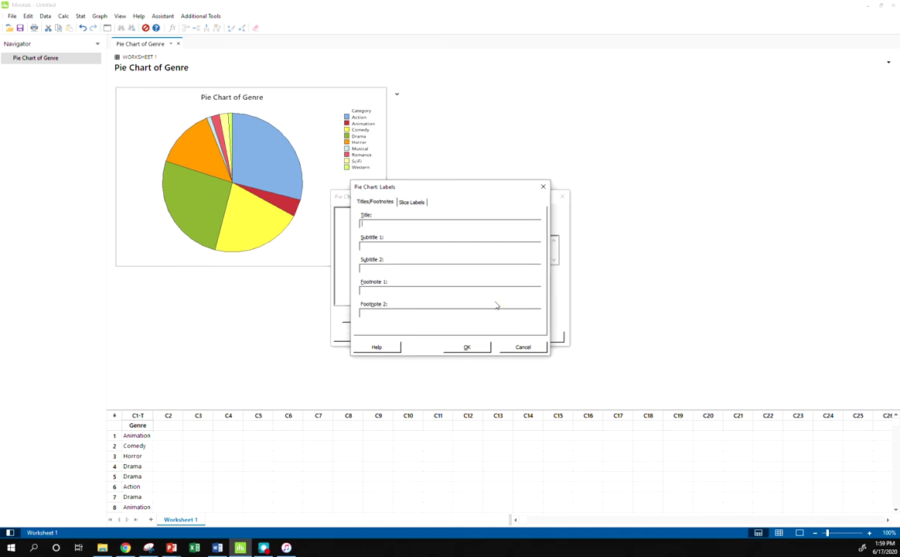
left_click(421, 204)
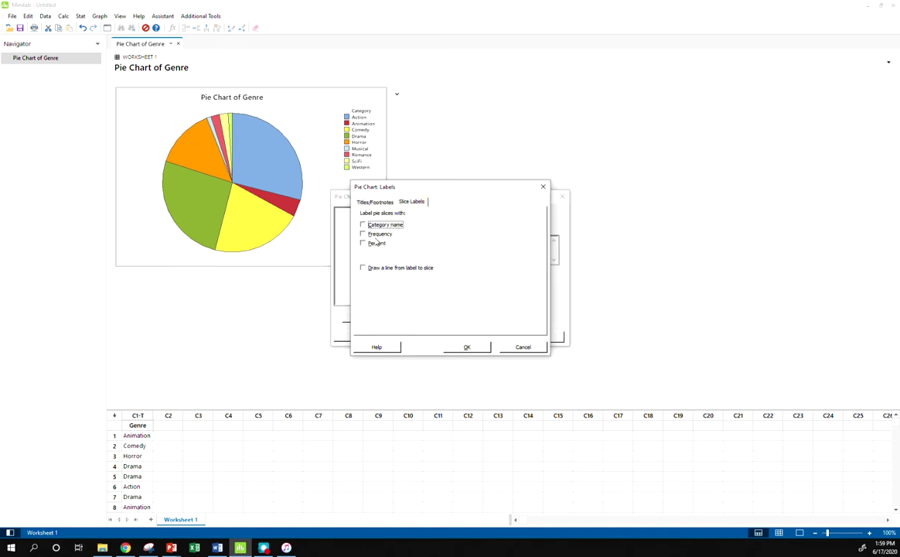
left_click(377, 234)
left_click(378, 235)
left_click(376, 243)
left_click(369, 267)
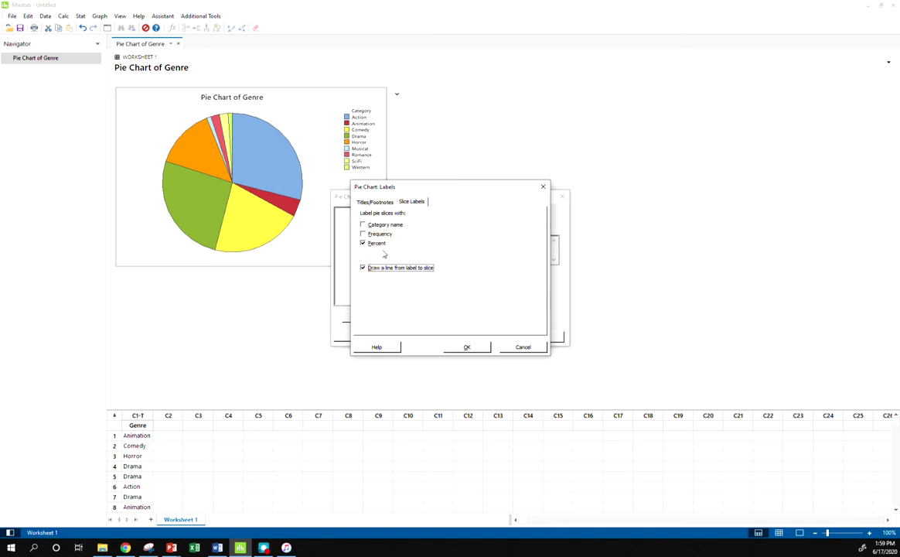
left_click(467, 347)
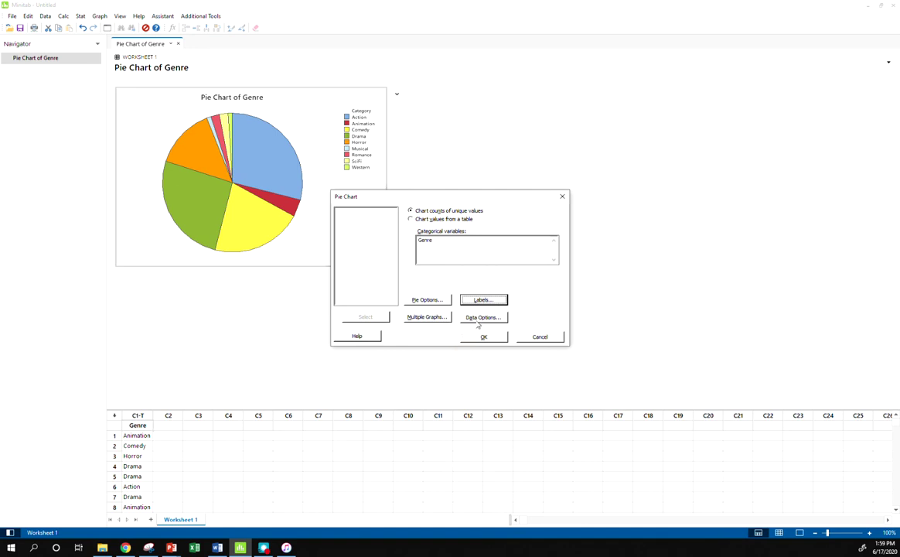
key("Return")
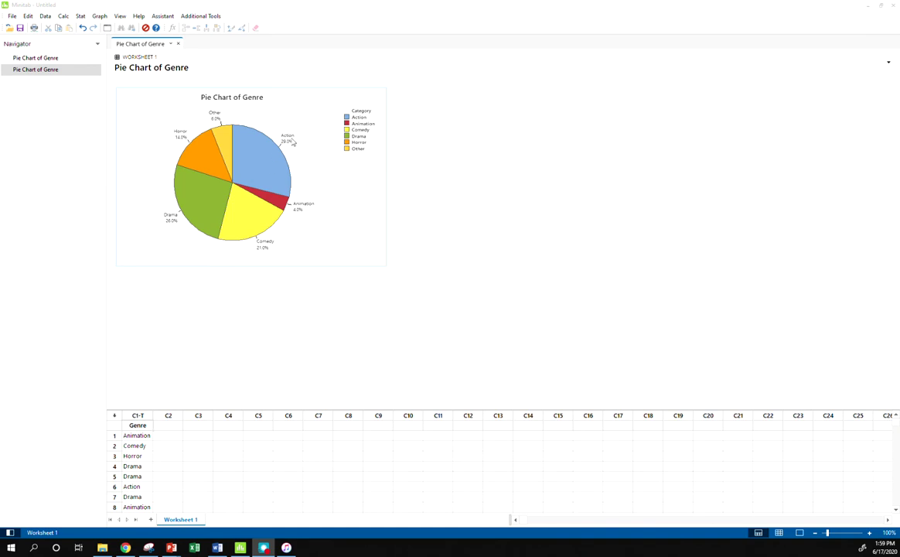
- Explode all pie slices in the graph editor, then undo it
double_click(277, 102)
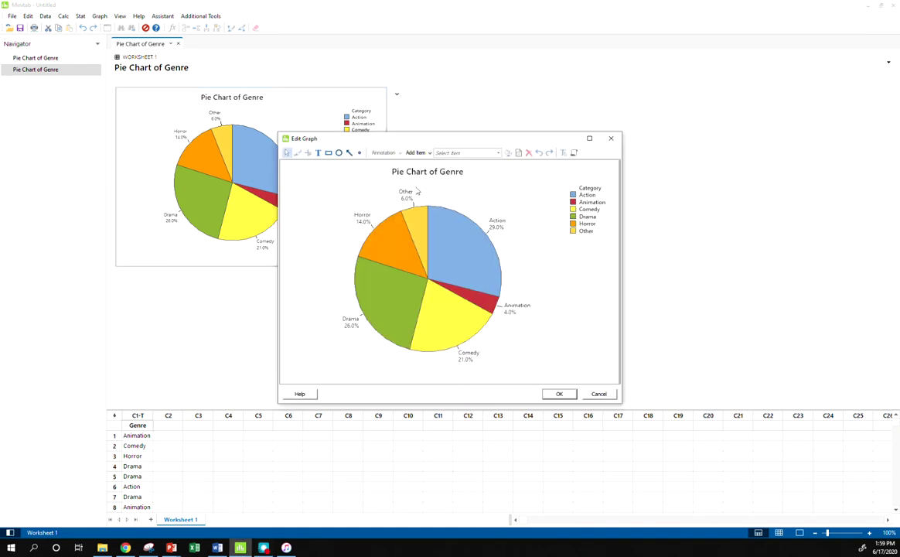
left_click(486, 301)
double_click(486, 302)
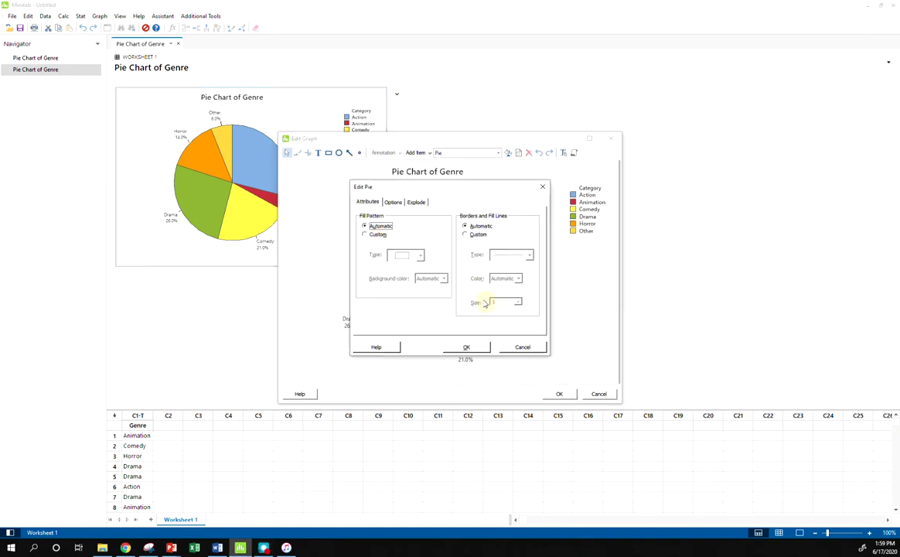
left_click(417, 201)
left_click(383, 217)
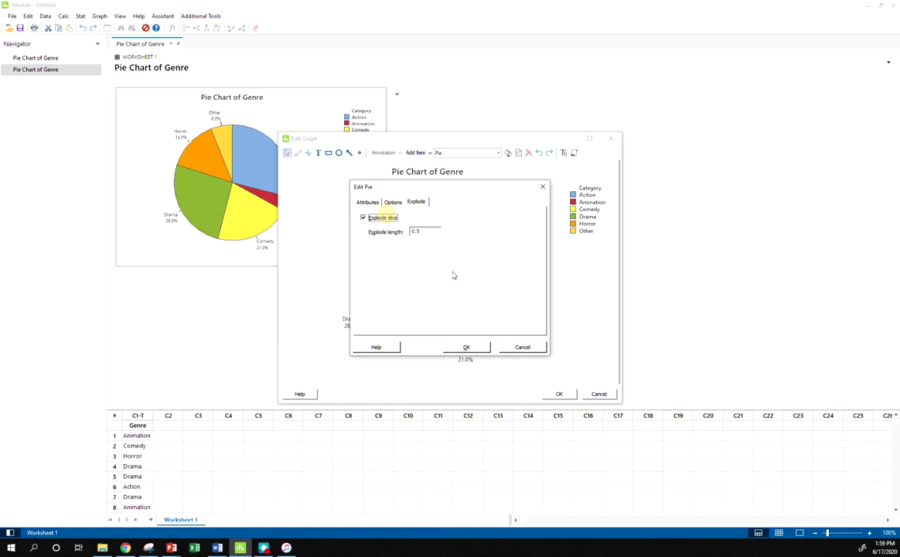
left_click(465, 346)
left_click(542, 279)
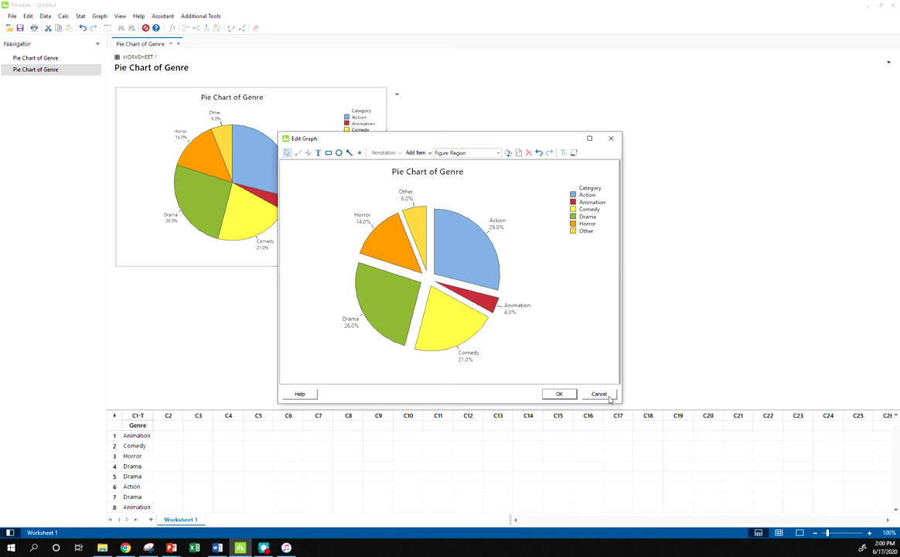
key("ctrl+z")
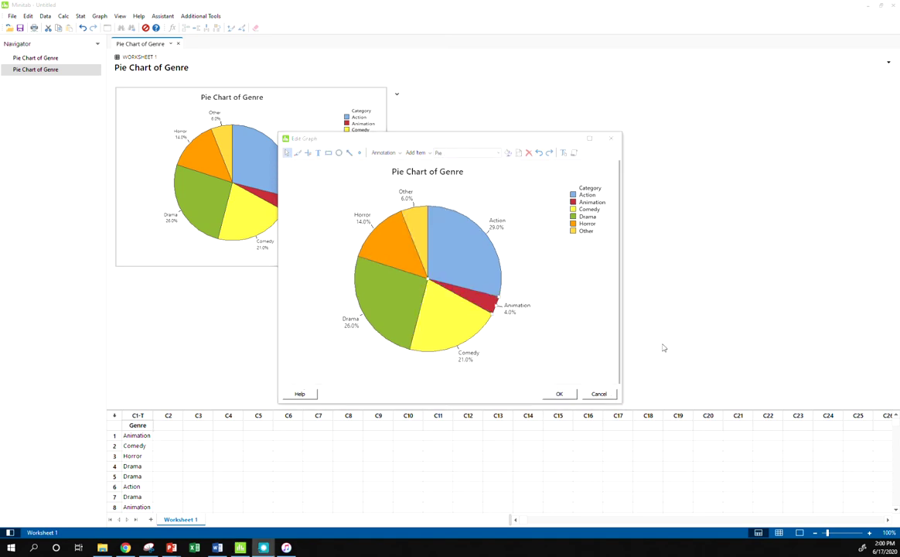
- Explode only the red Animation slice
double_click(484, 303)
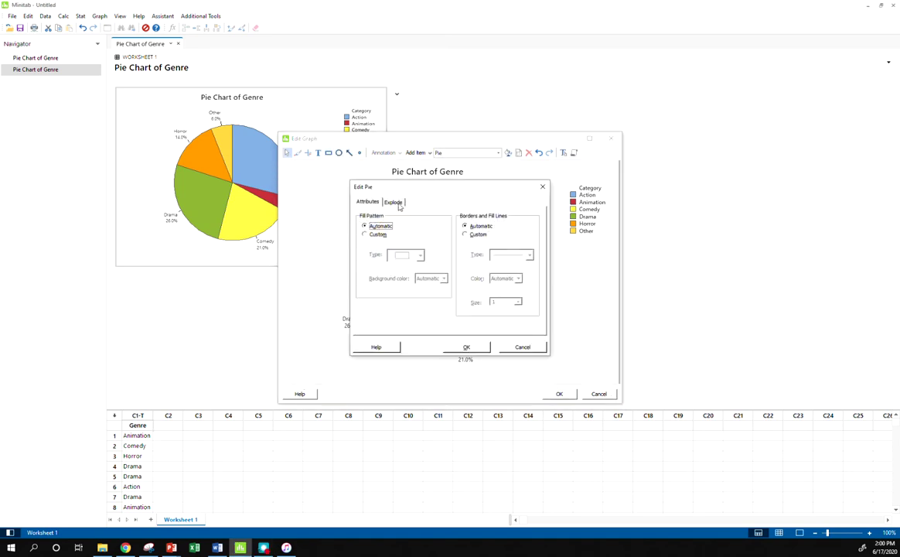
left_click(393, 202)
left_click(390, 219)
left_click(466, 347)
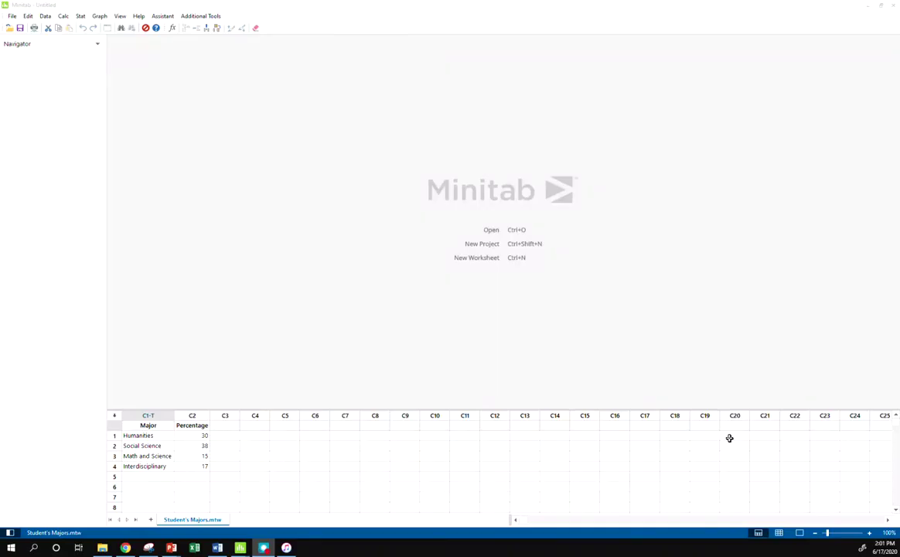
- Chart values from a table as a pie, with Major as categories and Percentage as summary
left_click(149, 445)
left_click(99, 16)
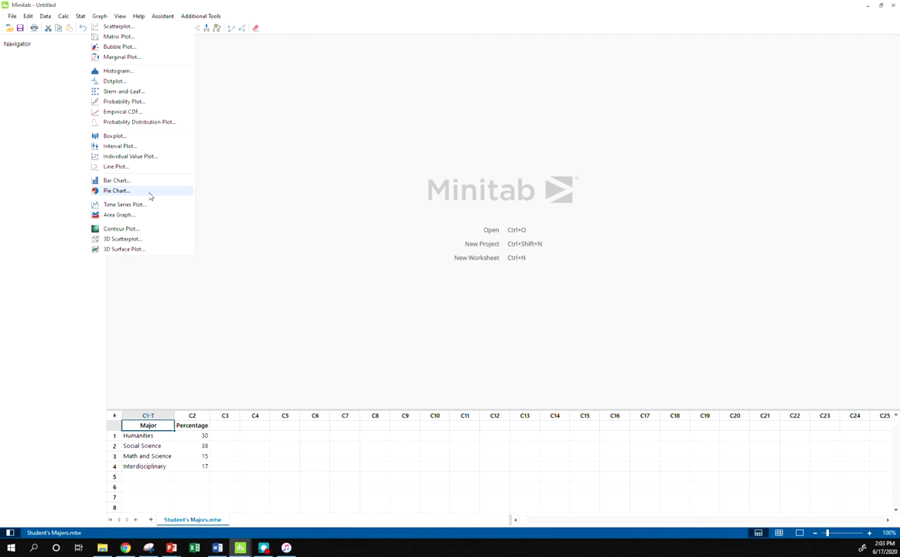
left_click(139, 188)
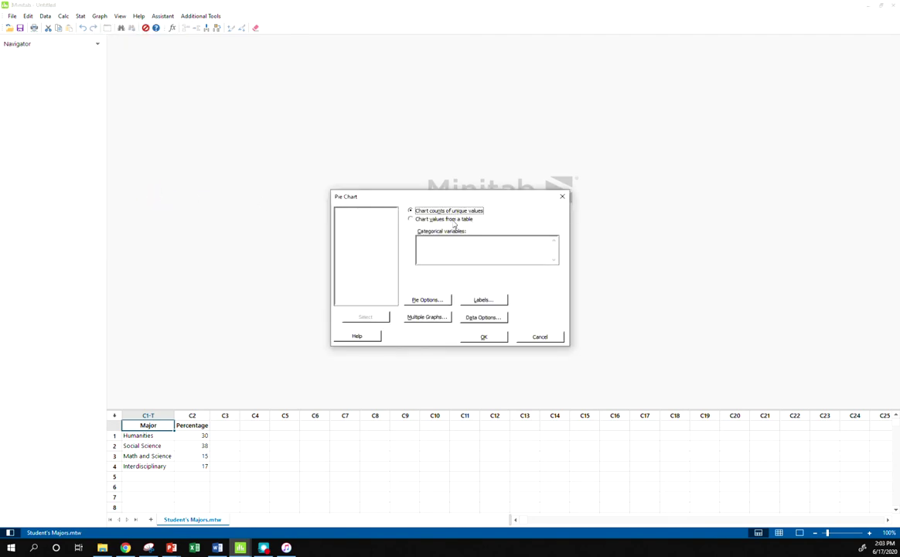
left_click(454, 221)
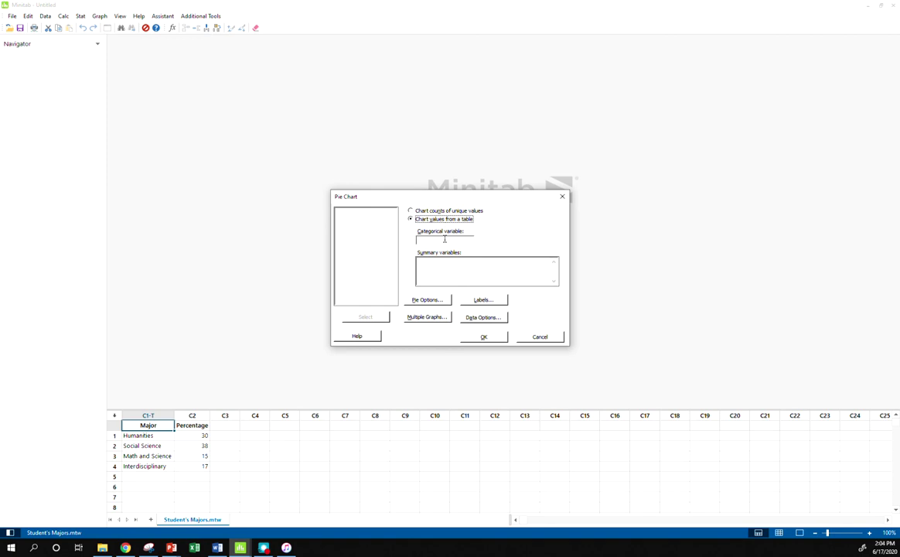
left_click(445, 240)
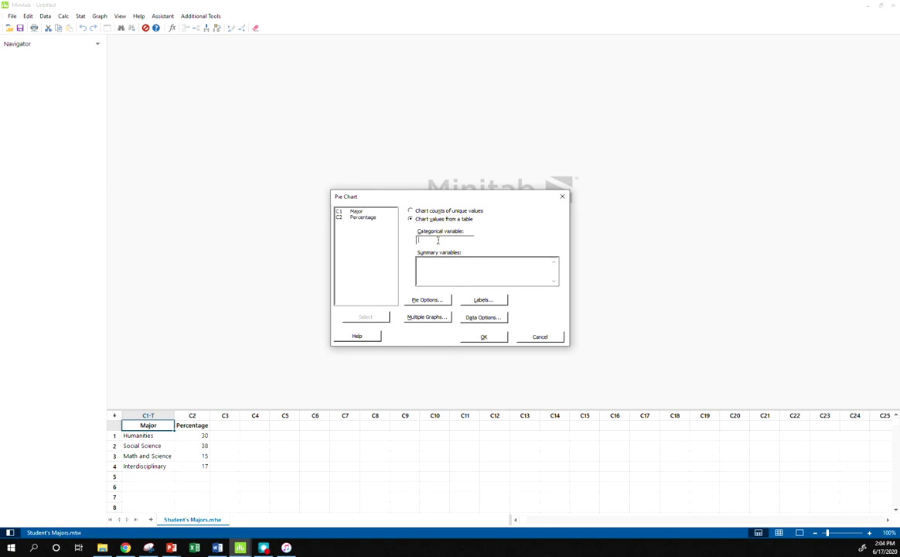
double_click(357, 211)
left_click(372, 215)
double_click(372, 214)
left_click(484, 336)
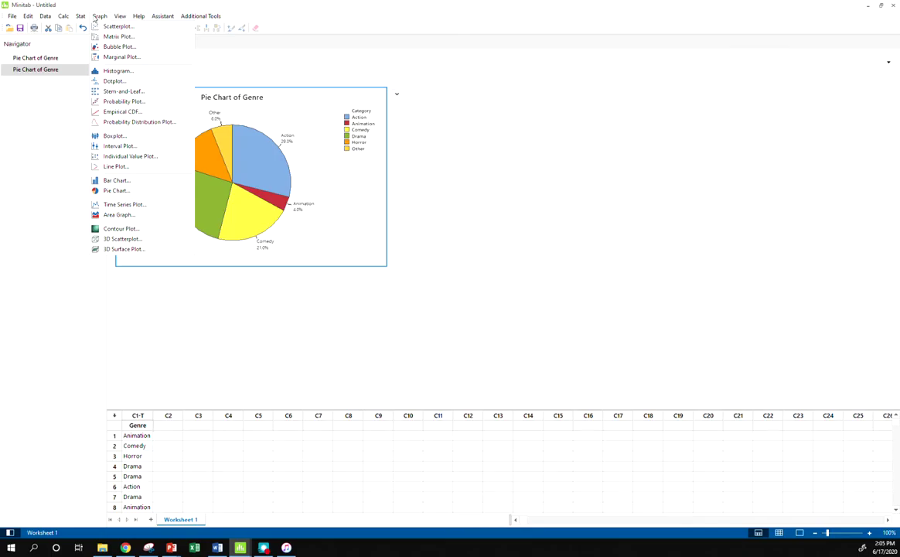
- Create a Simple bar chart of counts of unique values for Genre
left_click(116, 180)
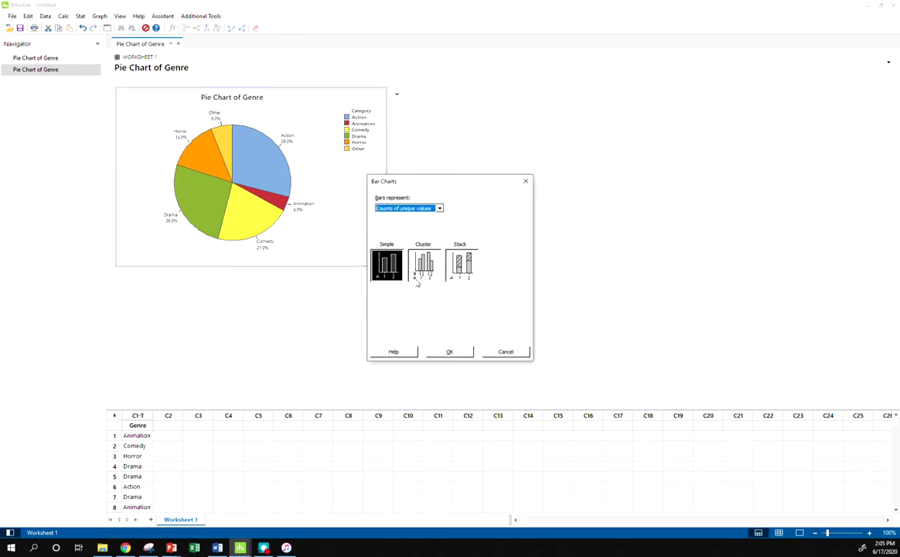
left_click(449, 352)
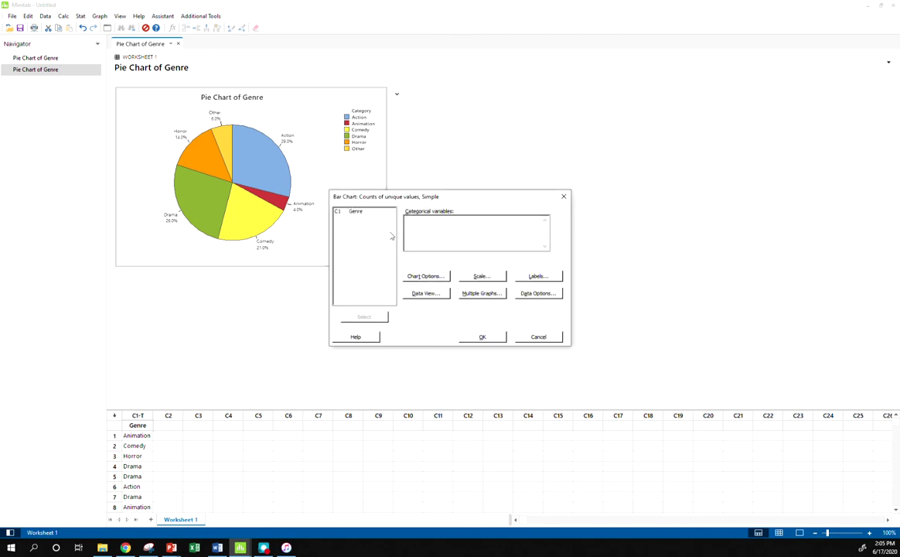
double_click(375, 216)
left_click(484, 338)
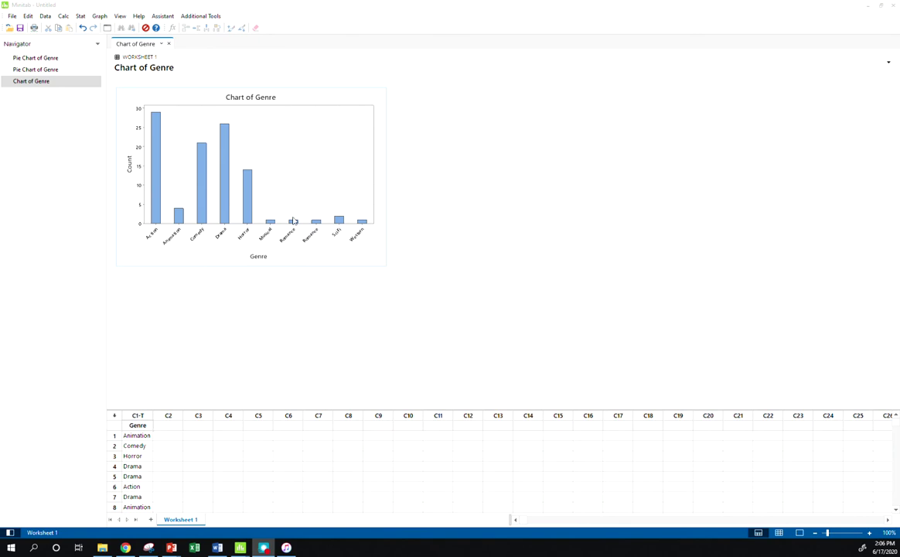
- Order the Genre bars by Decreasing Y, starting with Action, then Drama and Comedy
double_click(335, 99)
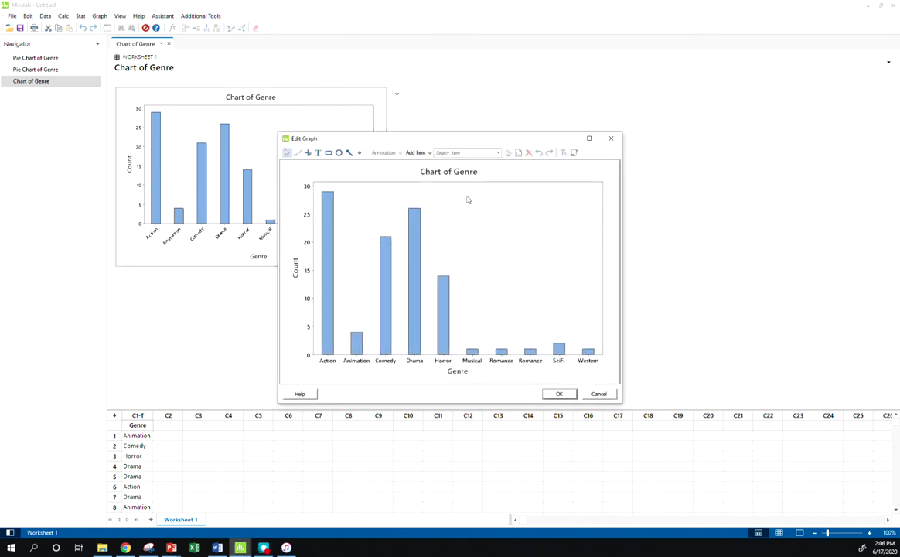
double_click(414, 236)
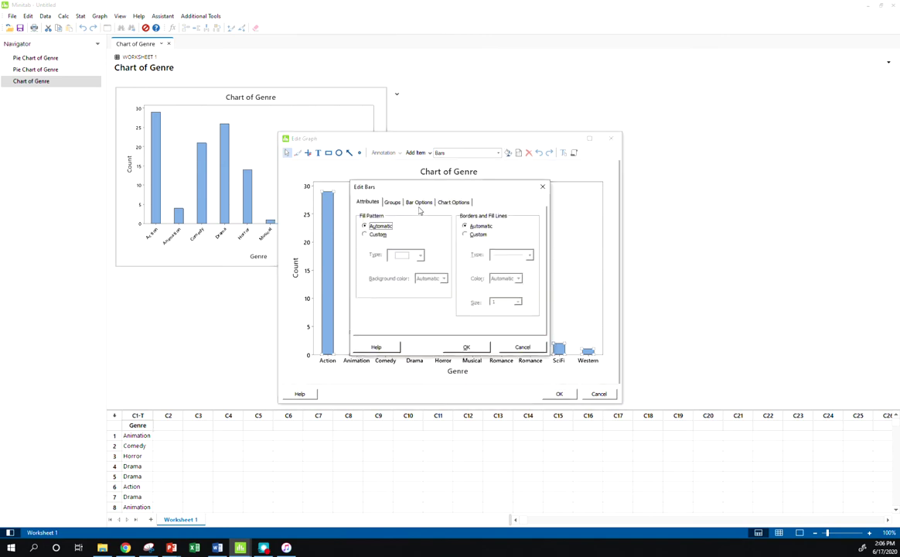
left_click(452, 202)
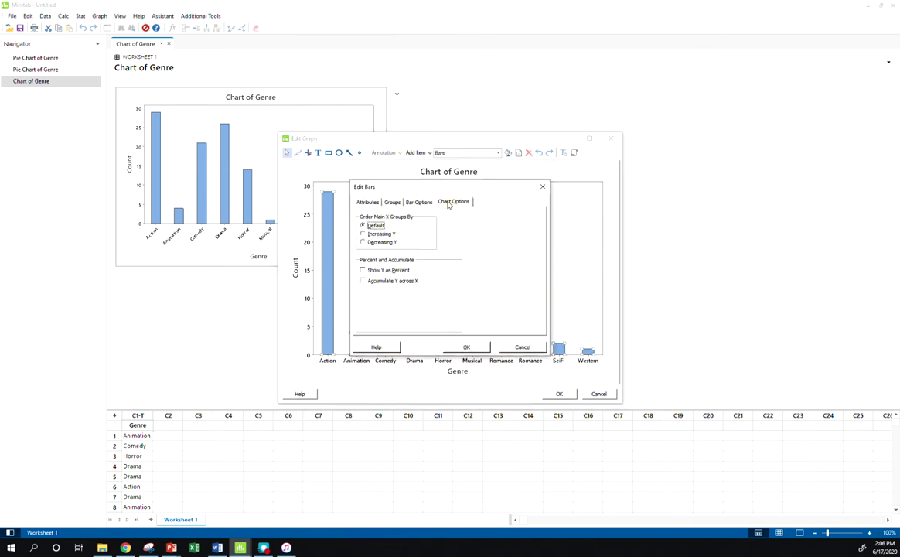
left_click(382, 243)
left_click(478, 349)
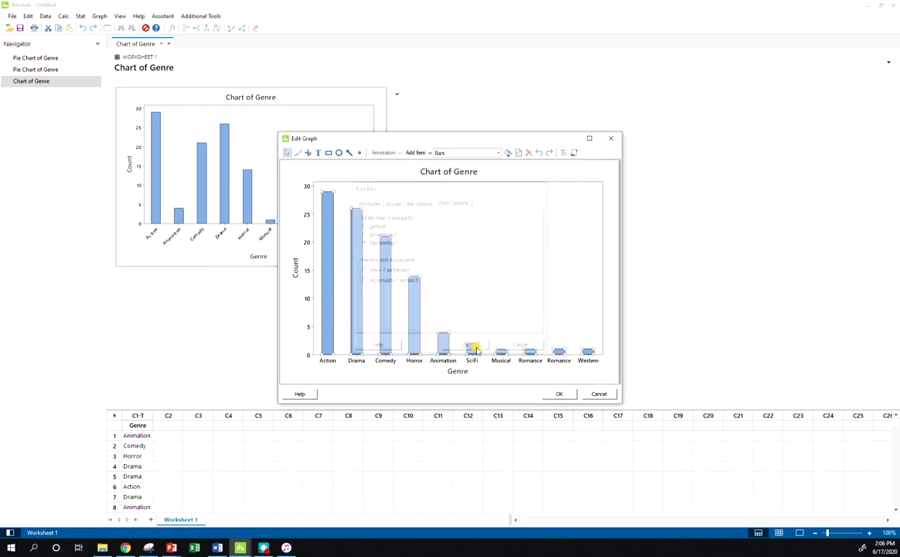
left_click(590, 377)
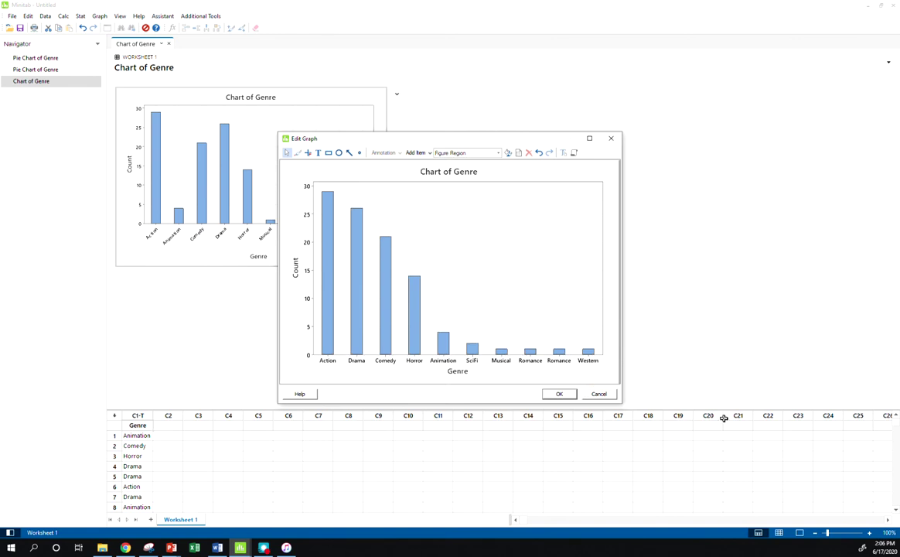